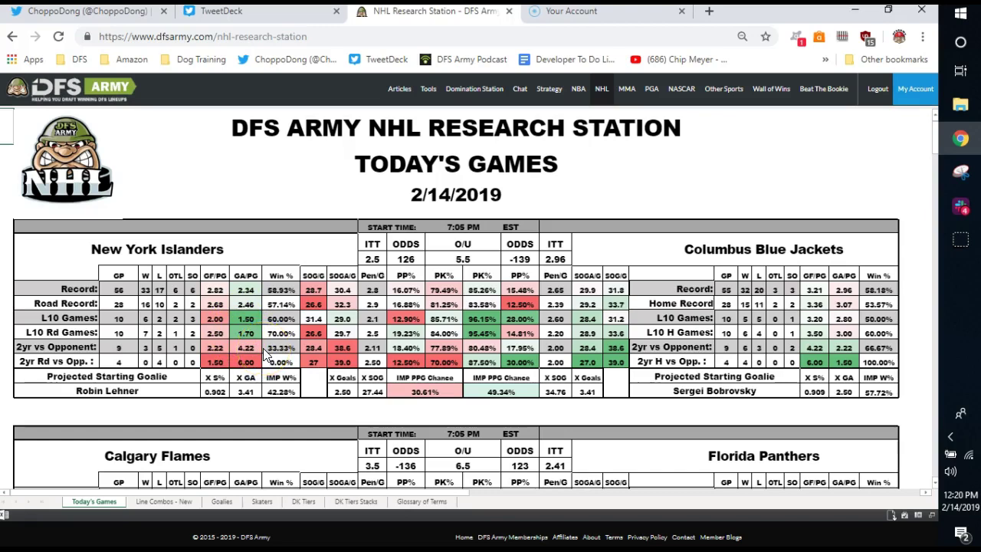
Step: Examine the odds, team records and projected goalies for today's matchups, from Islanders–Blue Jackets through Capitals–Sharks
{"action": "scroll", "coordinate": [265, 354], "scroll_direction": "down", "scroll_amount": 3}
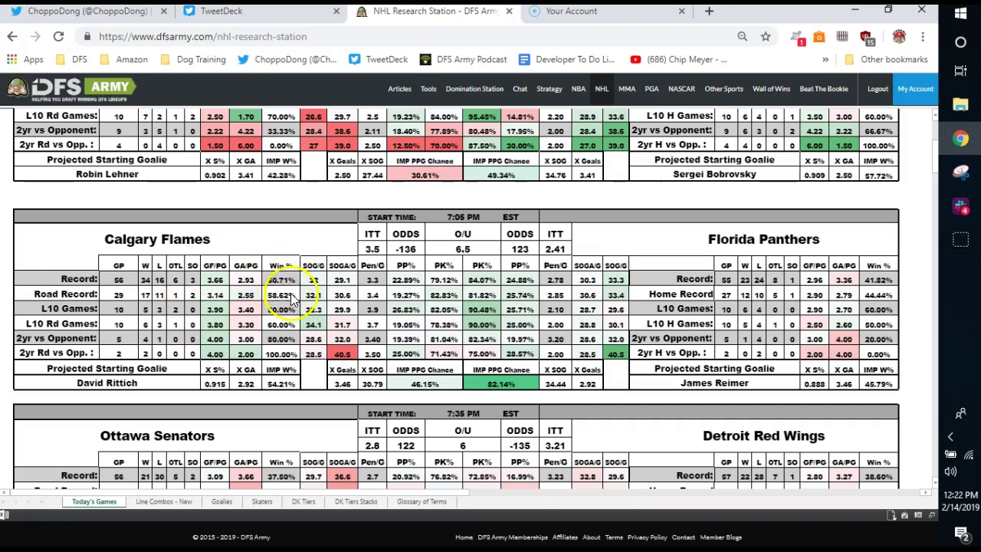
{"action": "scroll", "coordinate": [566, 371], "scroll_direction": "down", "scroll_amount": 3}
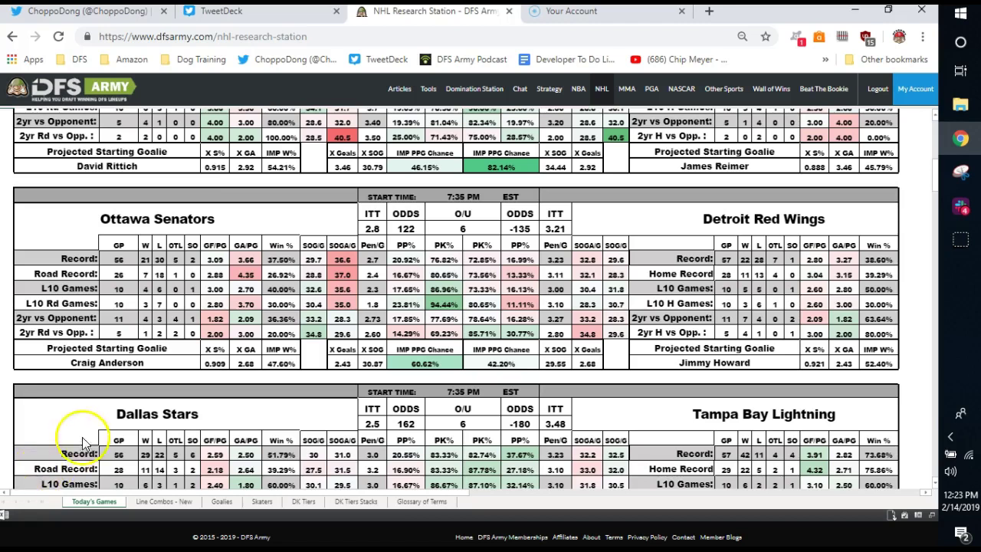
{"action": "scroll", "coordinate": [80, 414], "scroll_direction": "down", "scroll_amount": 2}
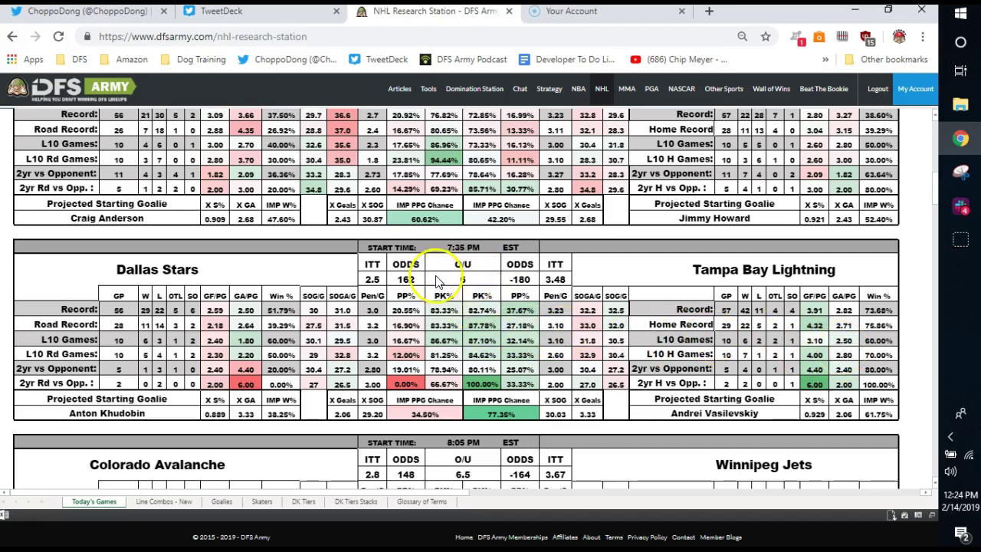
{"action": "scroll", "coordinate": [447, 329], "scroll_direction": "down", "scroll_amount": 5}
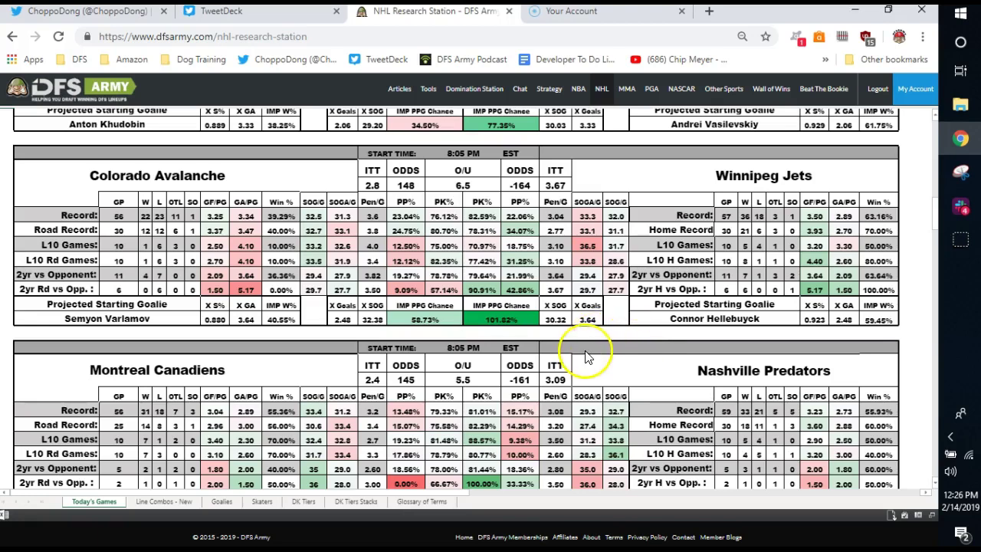
{"action": "scroll", "coordinate": [587, 355], "scroll_direction": "down", "scroll_amount": 1}
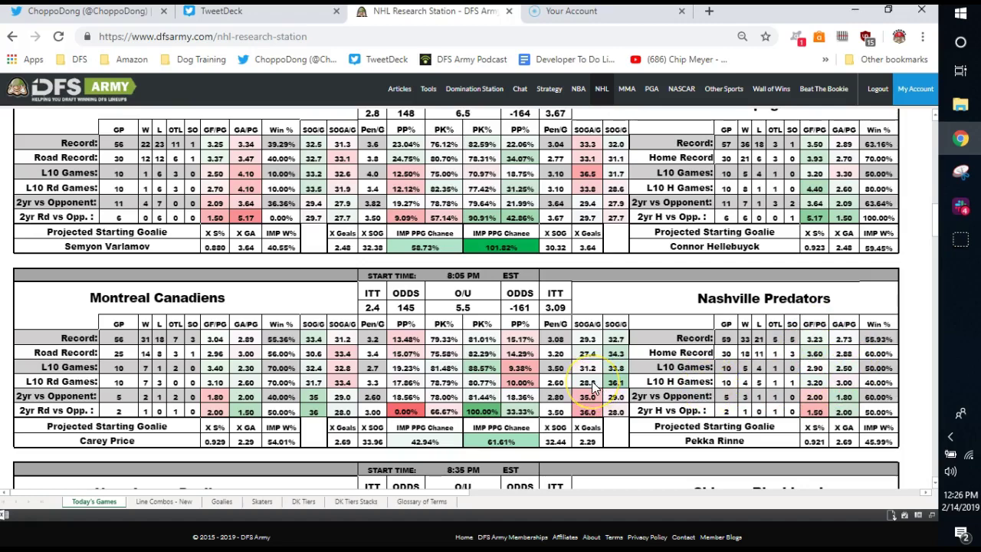
{"action": "scroll", "coordinate": [592, 386], "scroll_direction": "down", "scroll_amount": 3}
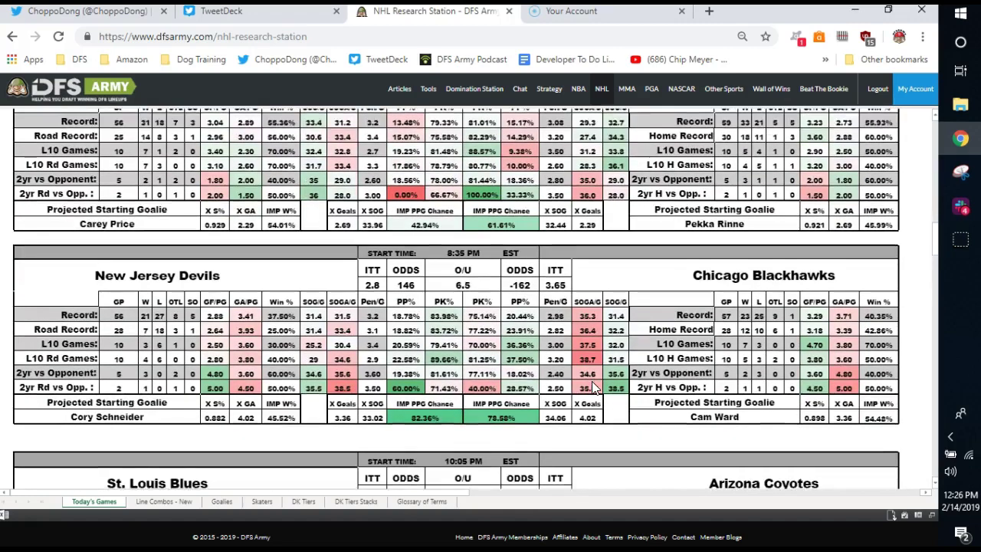
{"action": "scroll", "coordinate": [594, 388], "scroll_direction": "down", "scroll_amount": 1}
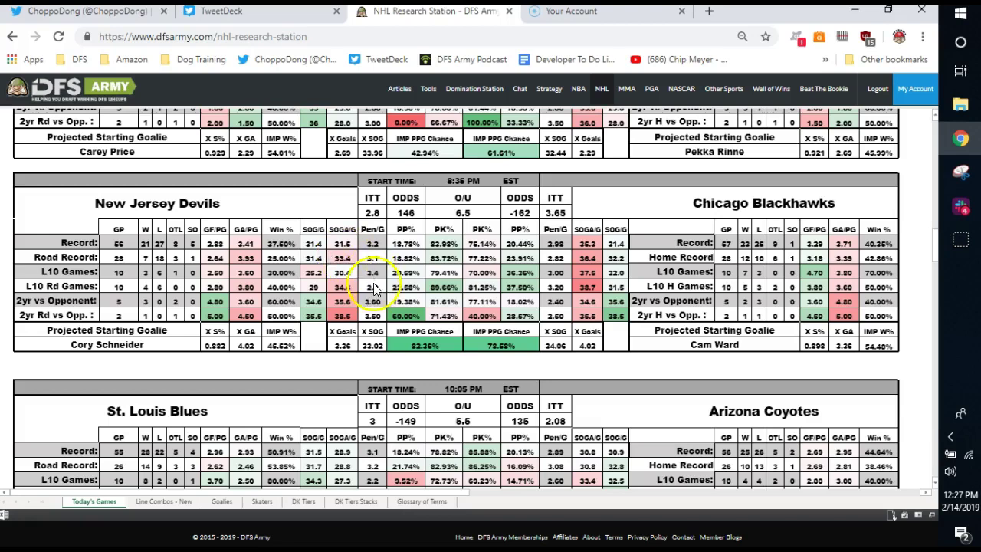
{"action": "scroll", "coordinate": [381, 296], "scroll_direction": "down", "scroll_amount": 1}
{"action": "scroll", "coordinate": [381, 296], "scroll_direction": "down", "scroll_amount": 1}
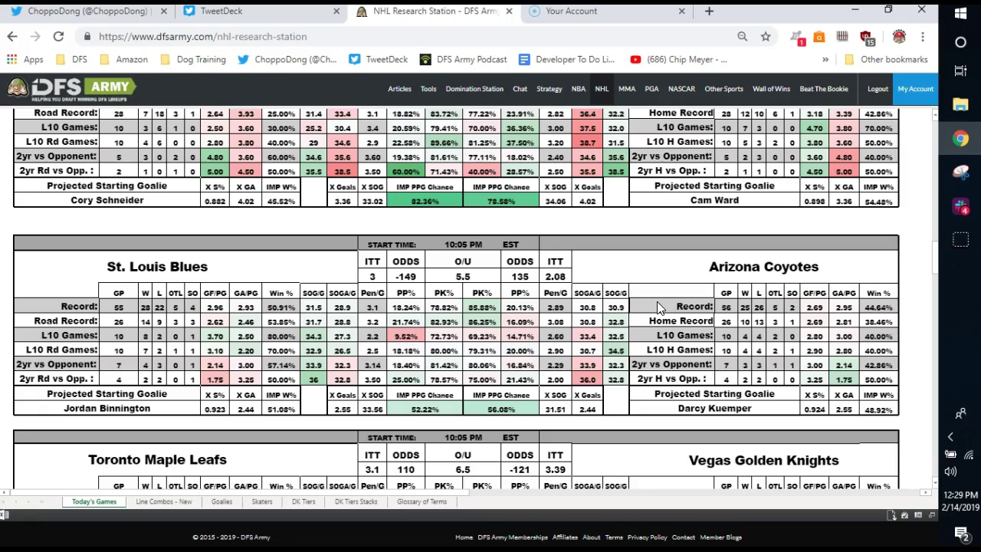
{"action": "scroll", "coordinate": [531, 376], "scroll_direction": "down", "scroll_amount": 3}
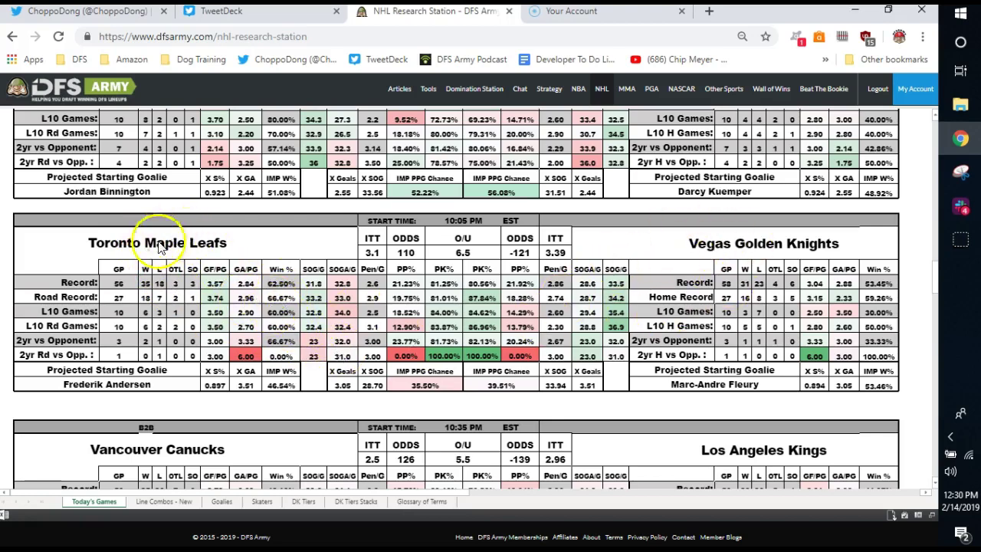
{"action": "scroll", "coordinate": [567, 352], "scroll_direction": "down", "scroll_amount": 2}
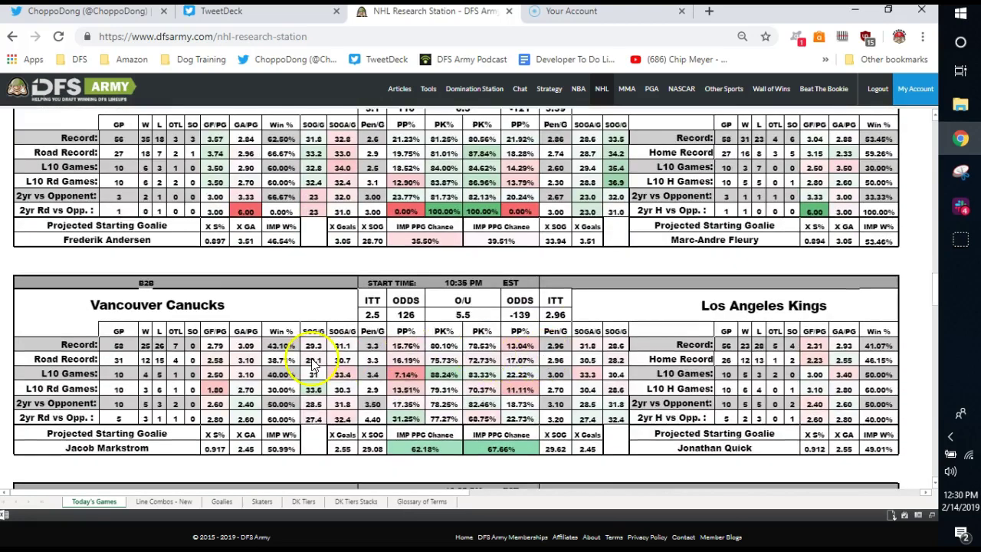
{"action": "scroll", "coordinate": [312, 364], "scroll_direction": "down", "scroll_amount": 1}
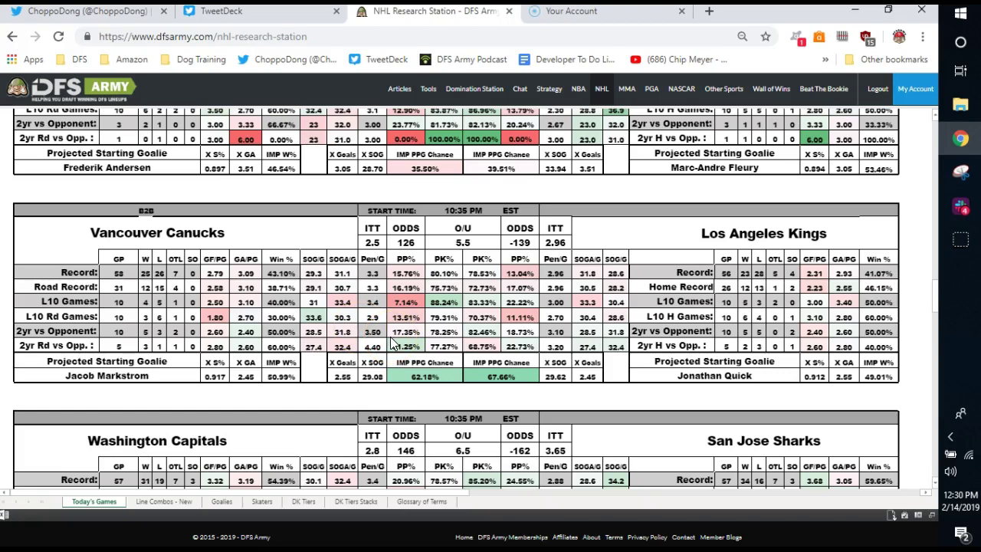
{"action": "scroll", "coordinate": [393, 343], "scroll_direction": "down", "scroll_amount": 2}
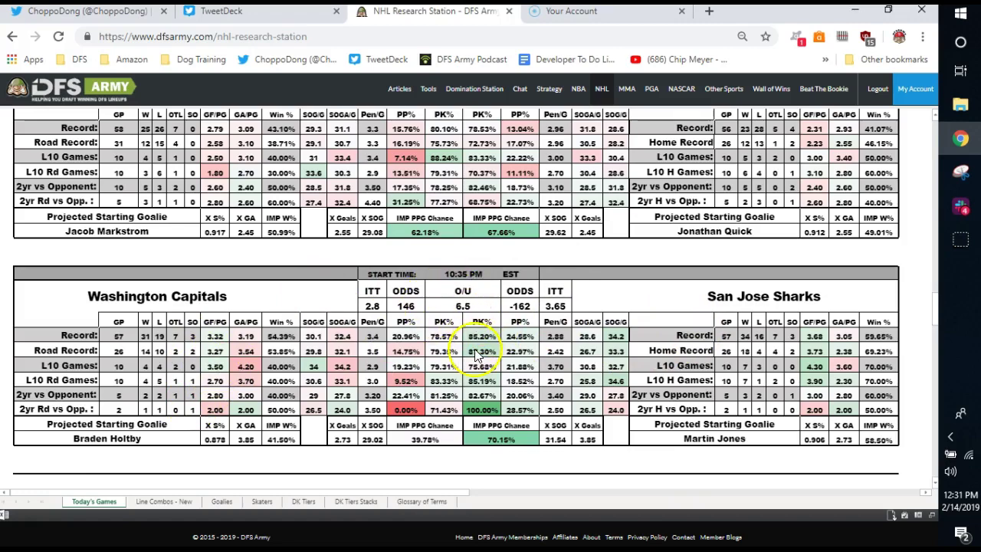
{"action": "scroll", "coordinate": [471, 357], "scroll_direction": "down", "scroll_amount": 3}
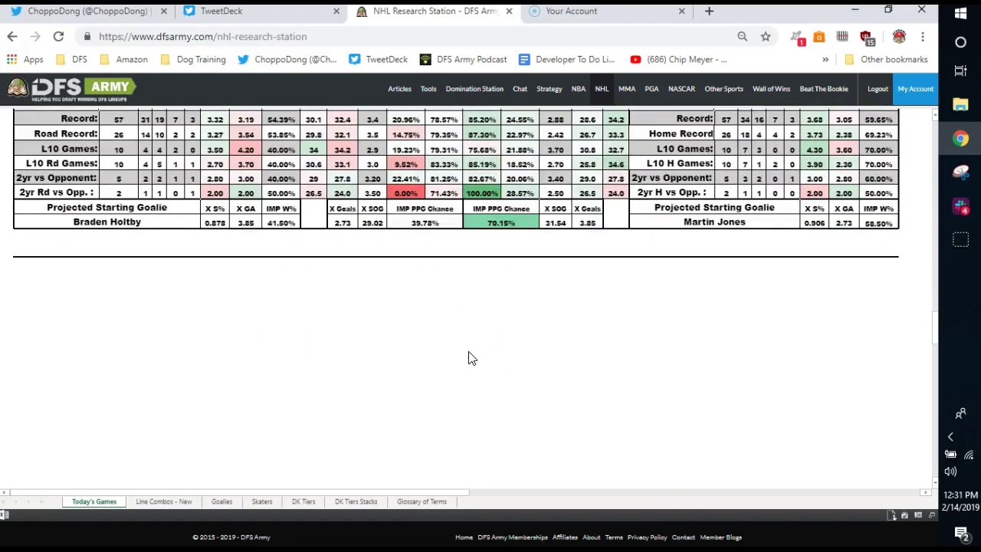
{"action": "scroll", "coordinate": [471, 357], "scroll_direction": "up", "scroll_amount": 4}
Step: Open the Line Combos - New sheet and examine the even-strength and power-play lines from the Islanders game through Devils–Blackhawks
{"action": "left_click", "coordinate": [171, 502]}
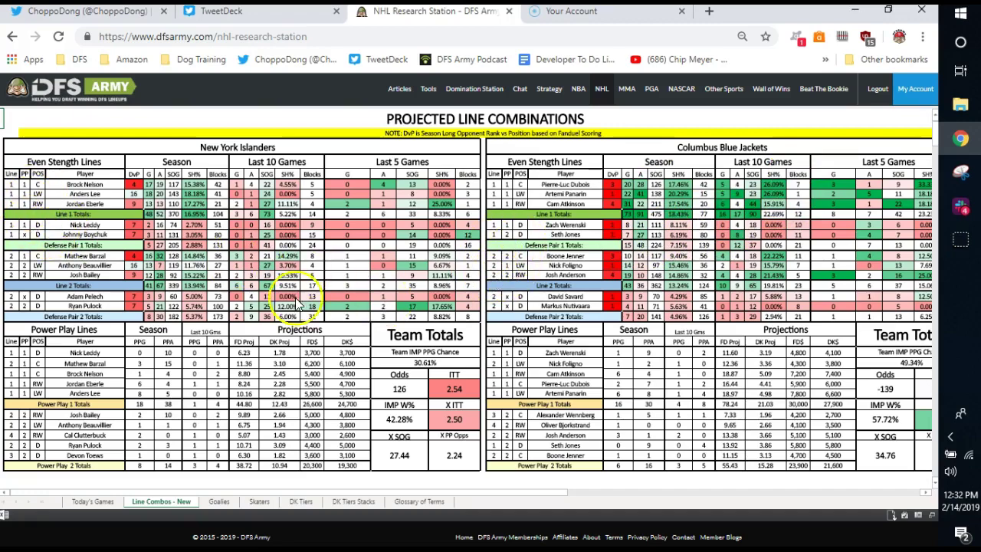
{"action": "scroll", "coordinate": [303, 307], "scroll_direction": "down", "scroll_amount": 2}
{"action": "scroll", "coordinate": [302, 303], "scroll_direction": "down", "scroll_amount": 2}
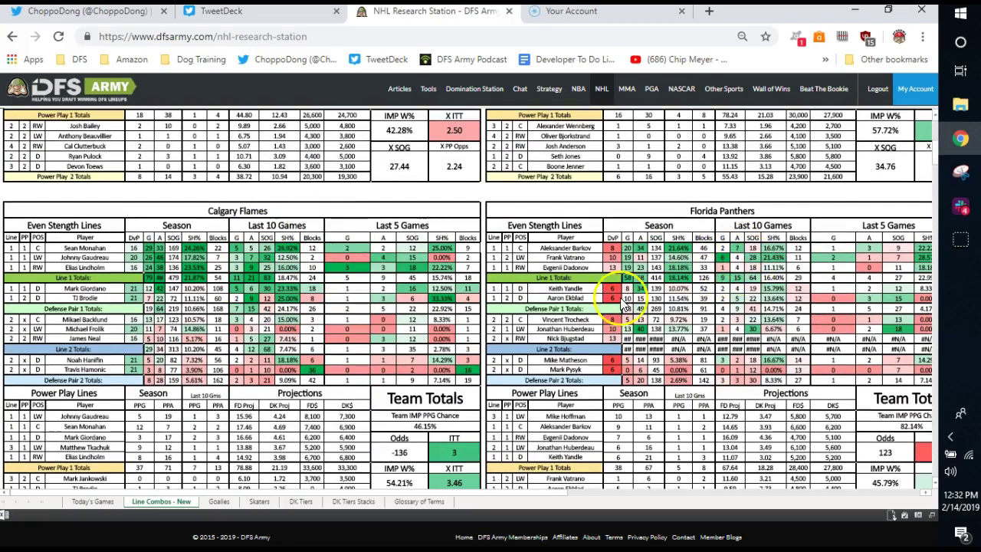
{"action": "scroll", "coordinate": [529, 324], "scroll_direction": "down", "scroll_amount": 4}
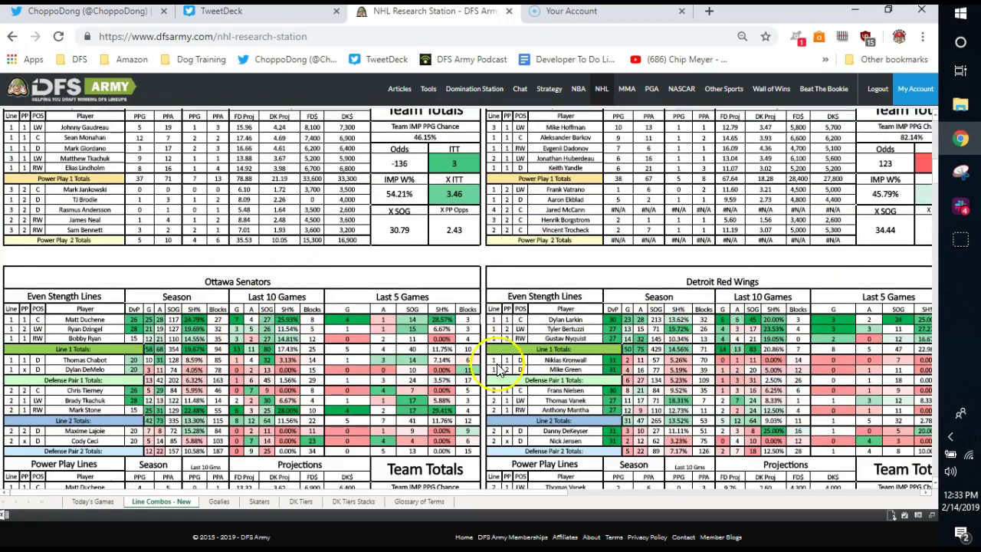
{"action": "scroll", "coordinate": [409, 364], "scroll_direction": "down", "scroll_amount": 1}
{"action": "scroll", "coordinate": [407, 362], "scroll_direction": "down", "scroll_amount": 5}
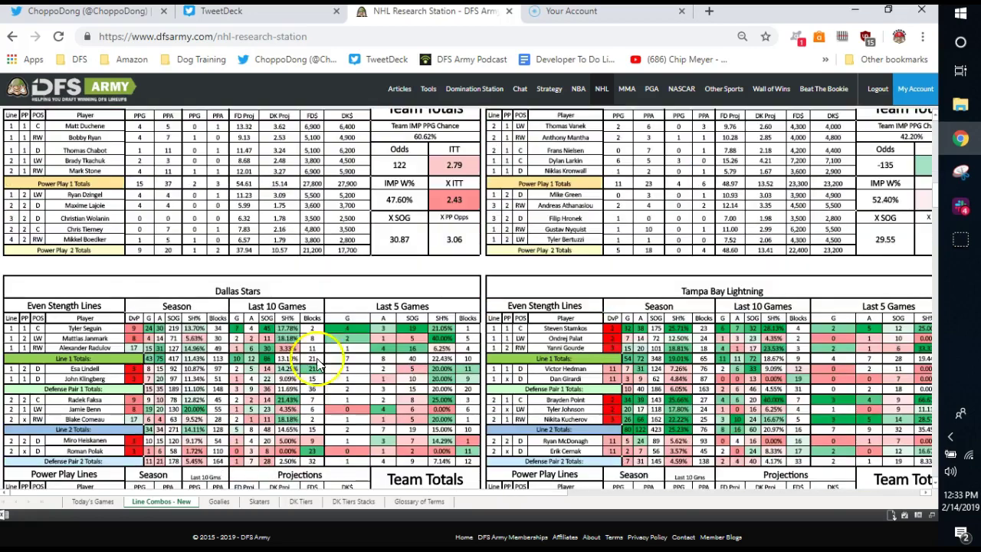
{"action": "scroll", "coordinate": [442, 345], "scroll_direction": "down", "scroll_amount": 2}
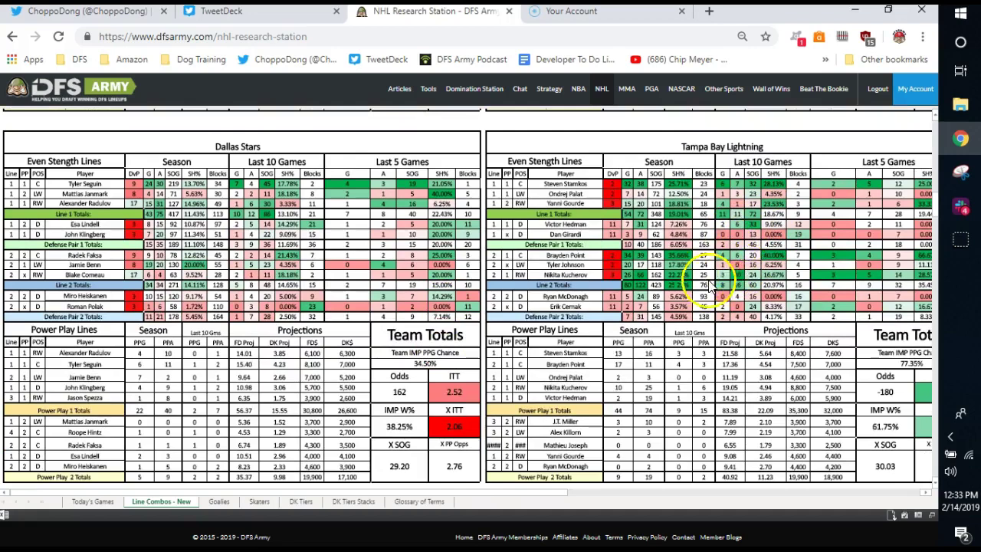
{"action": "scroll", "coordinate": [337, 284], "scroll_direction": "down", "scroll_amount": 5}
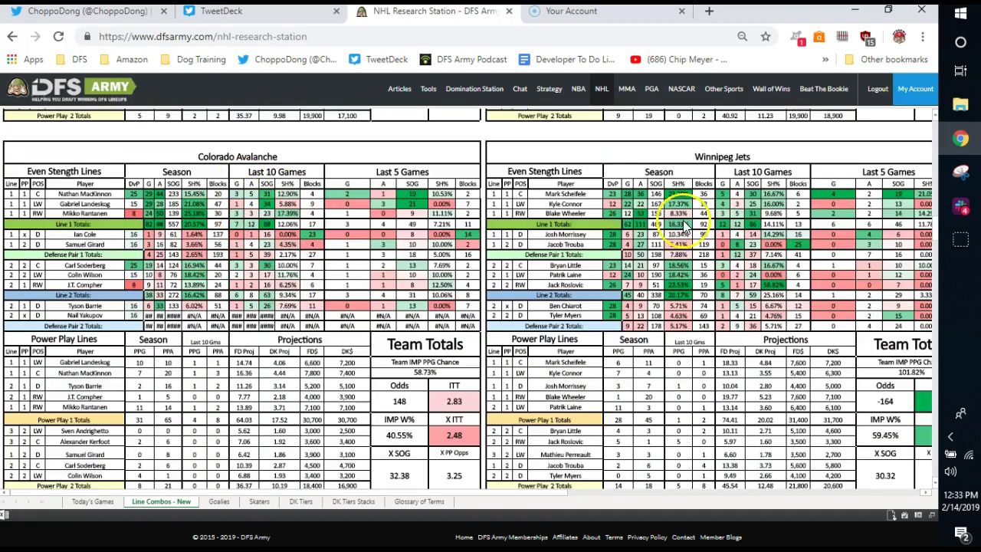
{"action": "scroll", "coordinate": [363, 282], "scroll_direction": "down", "scroll_amount": 4}
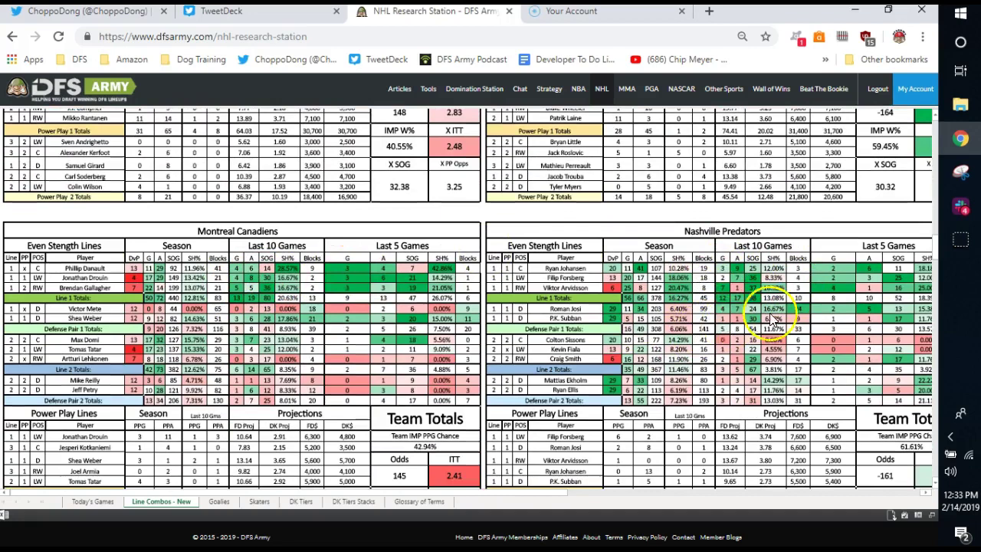
{"action": "scroll", "coordinate": [632, 330], "scroll_direction": "down", "scroll_amount": 5}
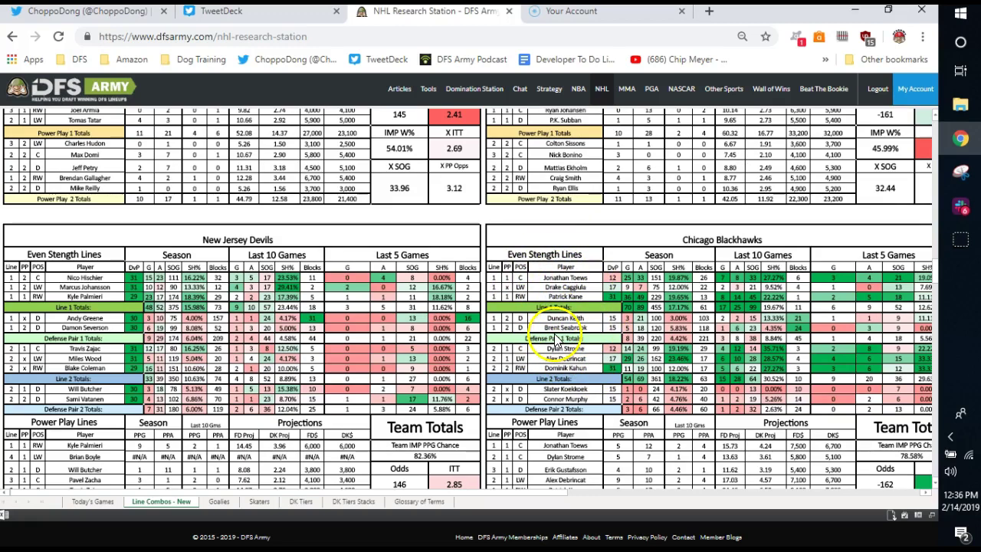
{"action": "scroll", "coordinate": [559, 332], "scroll_direction": "down", "scroll_amount": 2}
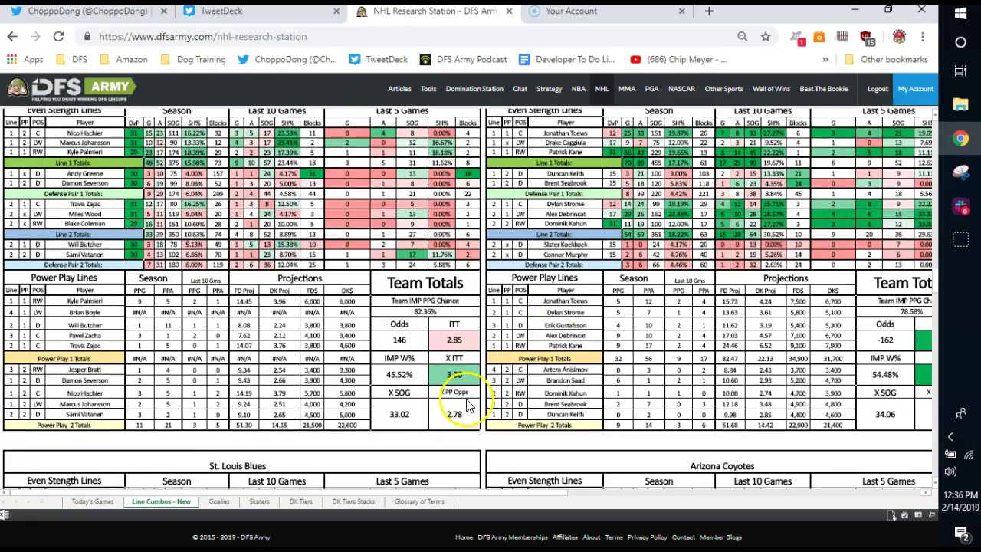
Step: In the Skaters sheet, filter out line X and sort the players by Last 5 Games FD AVG in descending order
{"action": "left_click", "coordinate": [261, 502]}
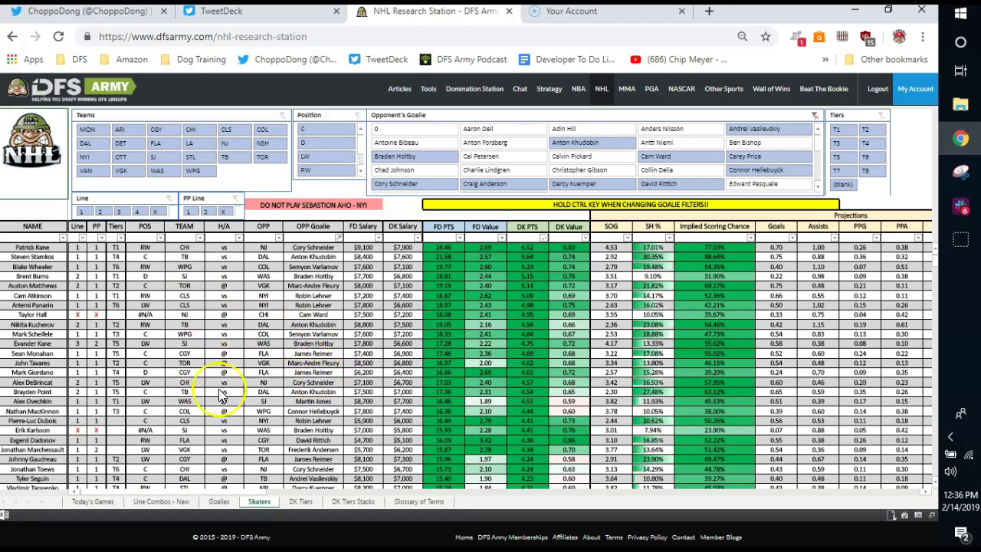
{"action": "left_click", "coordinate": [156, 215]}
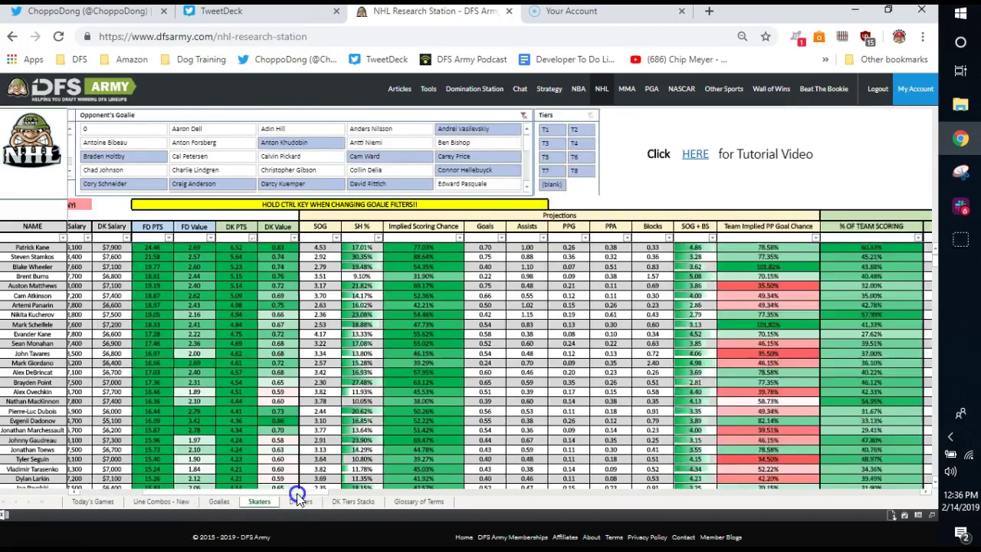
{"action": "left_click_drag", "start_coordinate": [221, 492], "coordinate": [631, 496]}
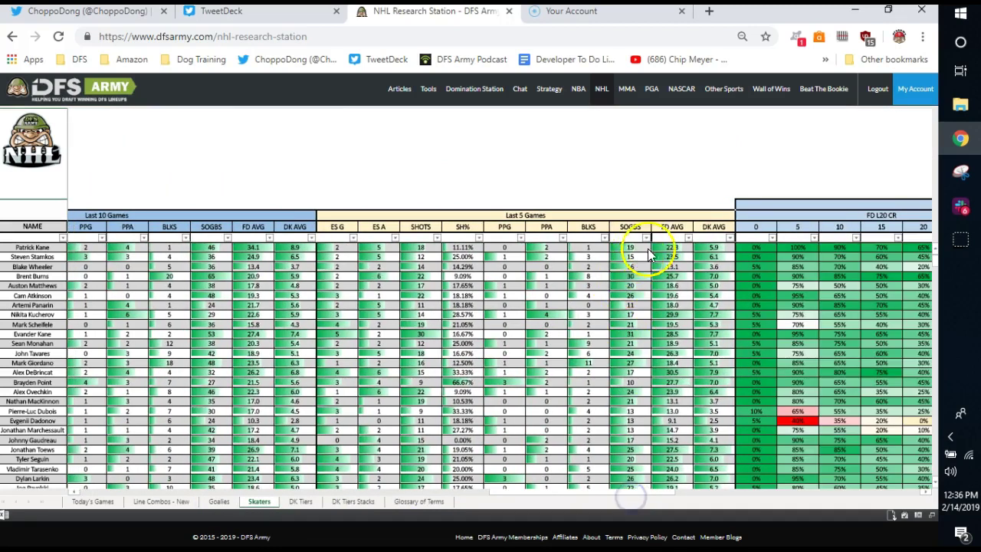
{"action": "left_click", "coordinate": [689, 239]}
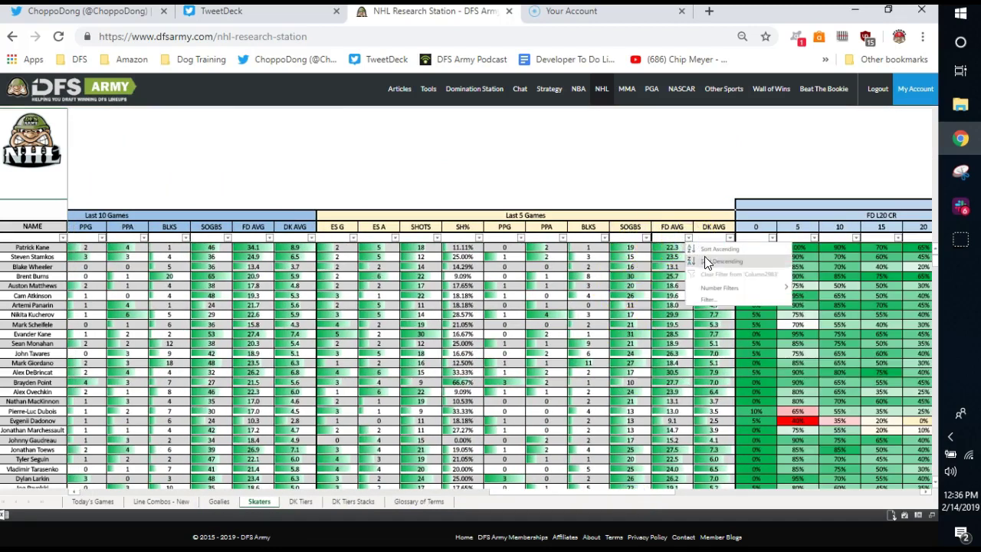
{"action": "left_click", "coordinate": [699, 250]}
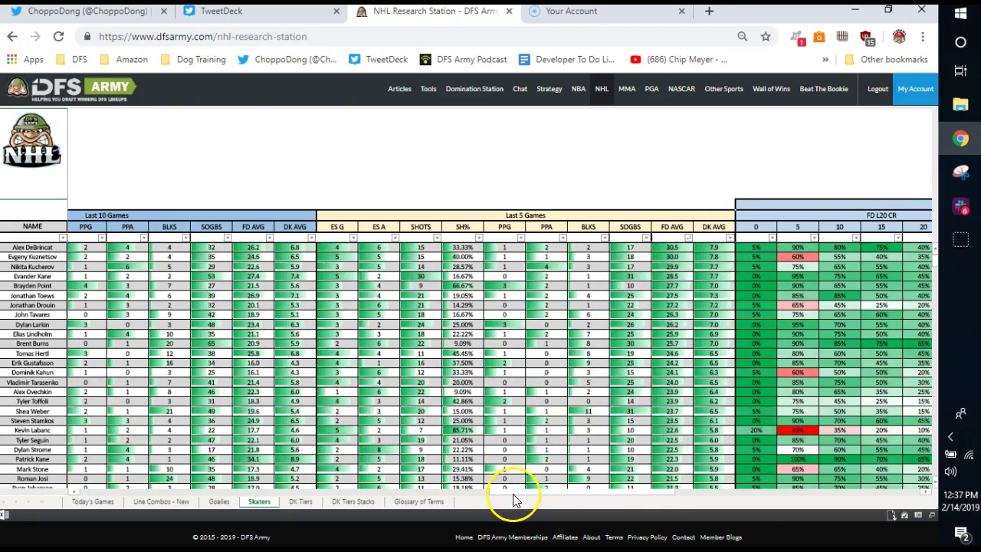
{"action": "left_click", "coordinate": [513, 492]}
{"action": "left_click_drag", "start_coordinate": [497, 498], "coordinate": [80, 493]}
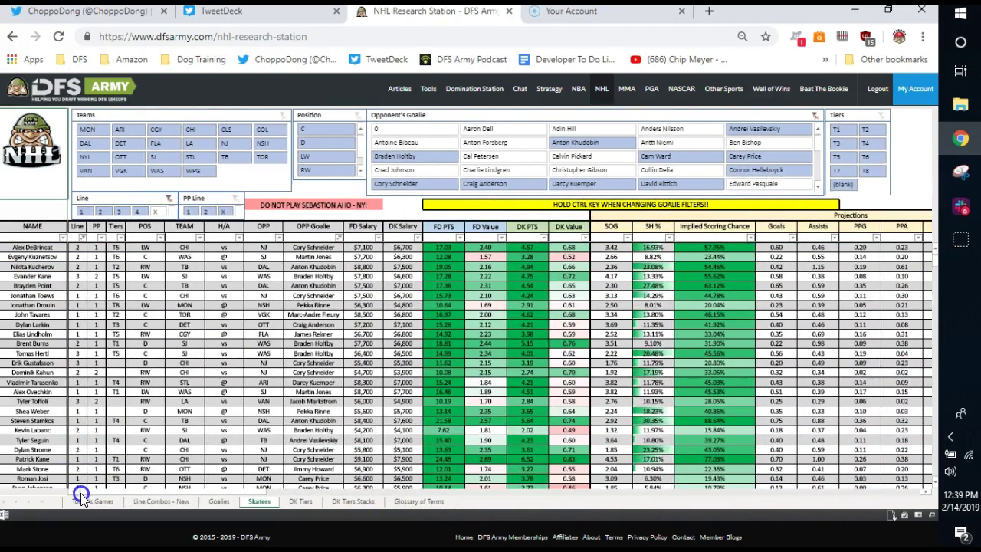
Step: Filter the skaters to position C and review the centers' salaries and projections
{"action": "left_click", "coordinate": [317, 128]}
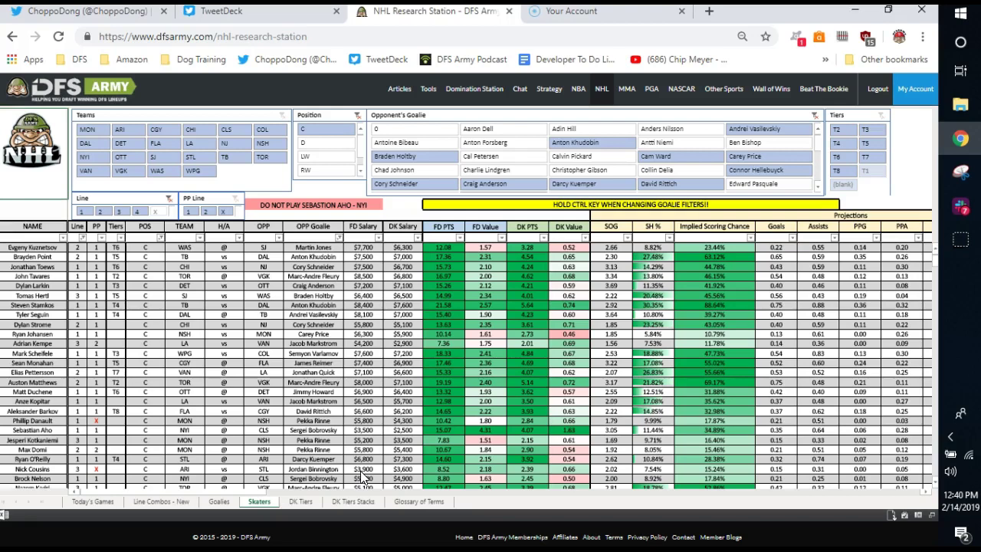
{"action": "scroll", "coordinate": [360, 467], "scroll_direction": "down", "scroll_amount": 5}
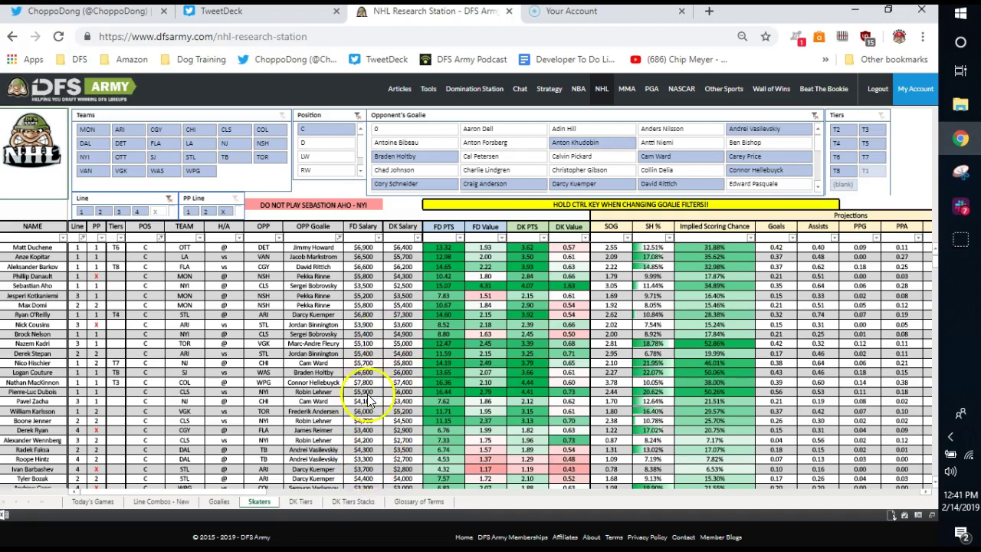
{"action": "scroll", "coordinate": [361, 387], "scroll_direction": "up", "scroll_amount": 5}
{"action": "scroll", "coordinate": [360, 399], "scroll_direction": "down", "scroll_amount": 8}
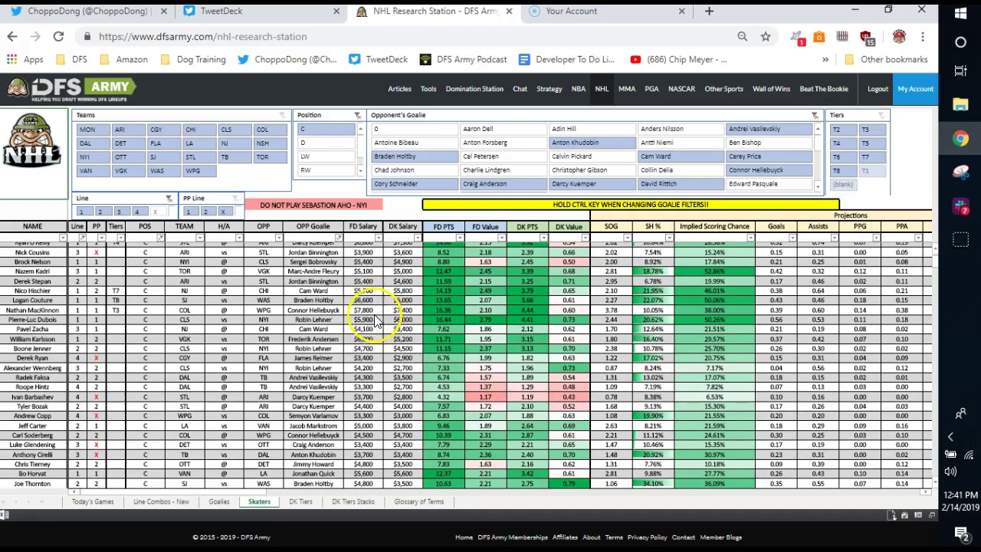
{"action": "scroll", "coordinate": [364, 356], "scroll_direction": "up", "scroll_amount": 2}
{"action": "scroll", "coordinate": [363, 361], "scroll_direction": "up", "scroll_amount": 5}
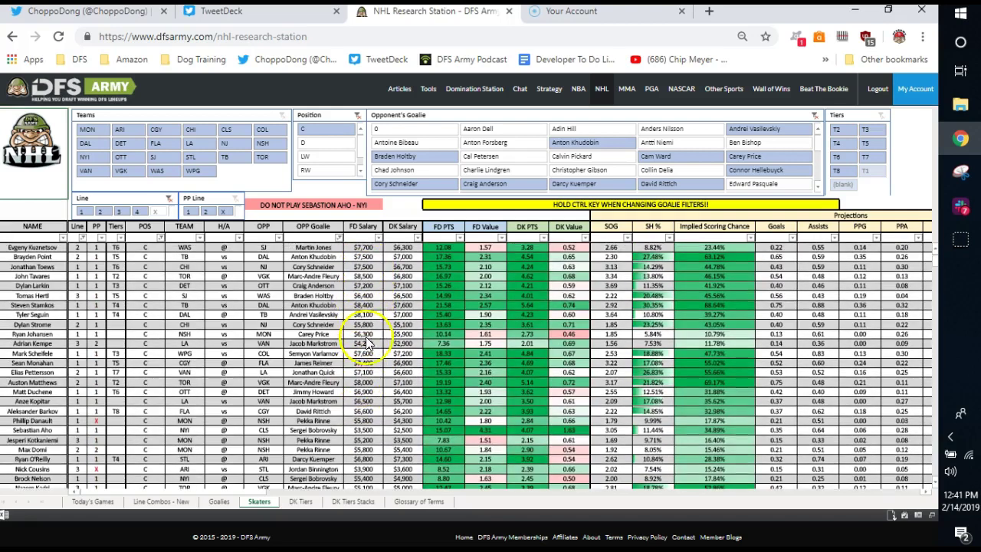
Step: Compare the centers' Last 10 Games and Last 5 Games statistics, including the FD AVG column
{"action": "left_click", "coordinate": [299, 493]}
{"action": "left_click_drag", "start_coordinate": [299, 496], "coordinate": [619, 516]}
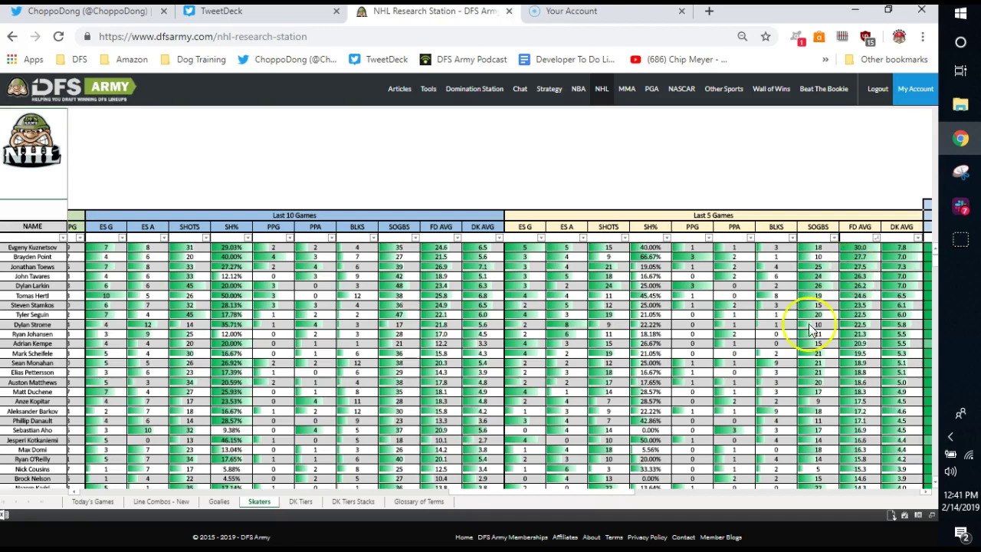
{"action": "scroll", "coordinate": [793, 337], "scroll_direction": "down", "scroll_amount": 3}
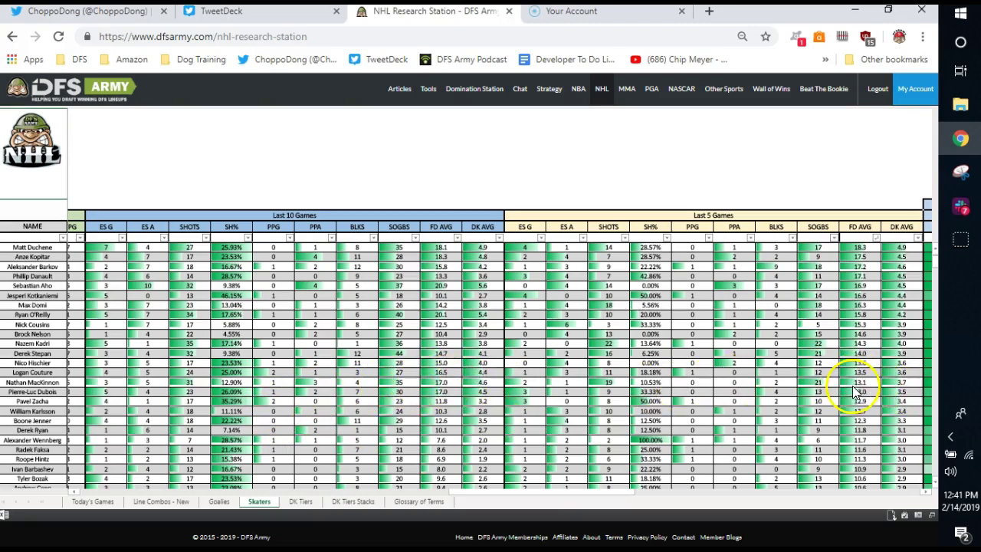
{"action": "left_click_drag", "start_coordinate": [554, 493], "coordinate": [156, 490]}
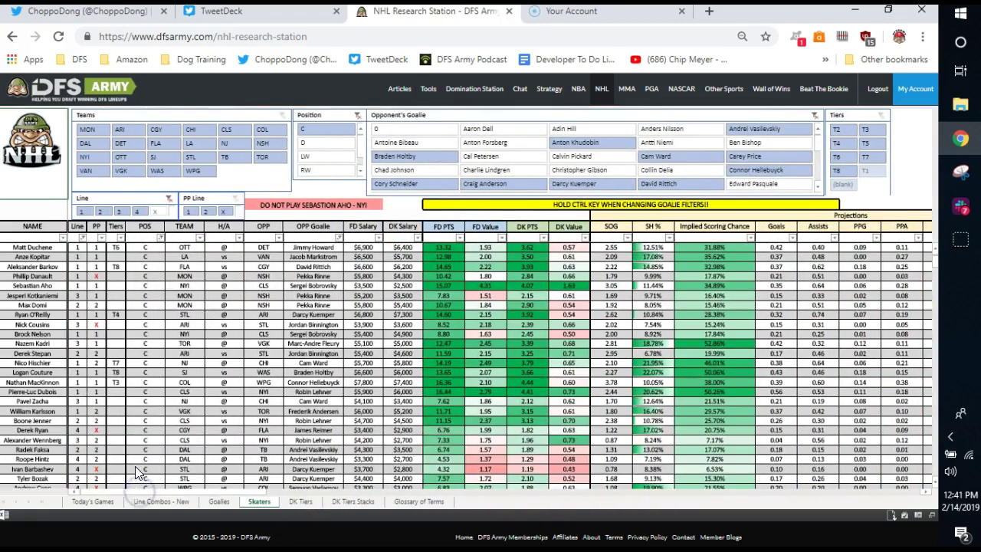
Step: Filter the skaters to position D and review the defensemen's salaries, projections and Last 5 Games statistics
{"action": "left_click", "coordinate": [322, 146]}
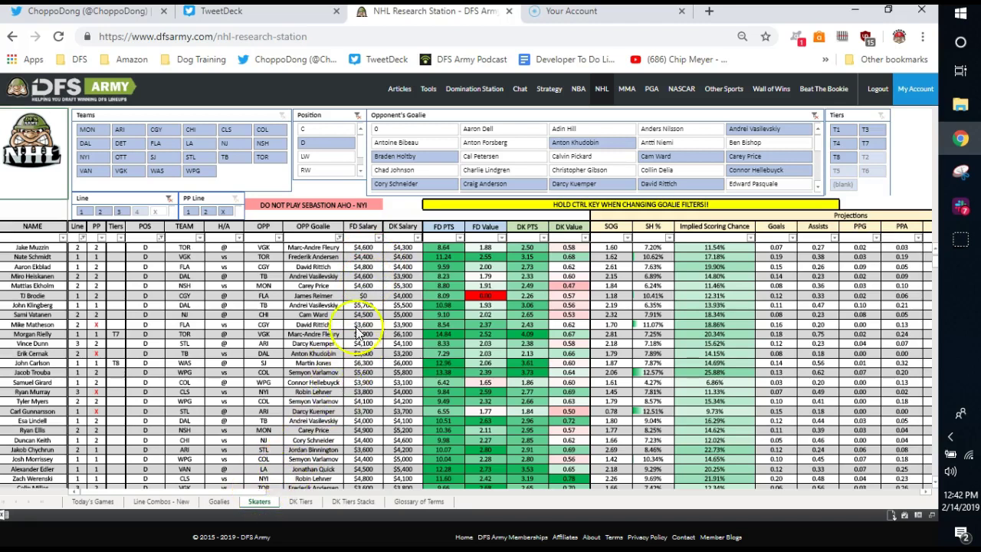
{"action": "left_click", "coordinate": [258, 500]}
{"action": "left_click_drag", "start_coordinate": [376, 486], "coordinate": [651, 474]}
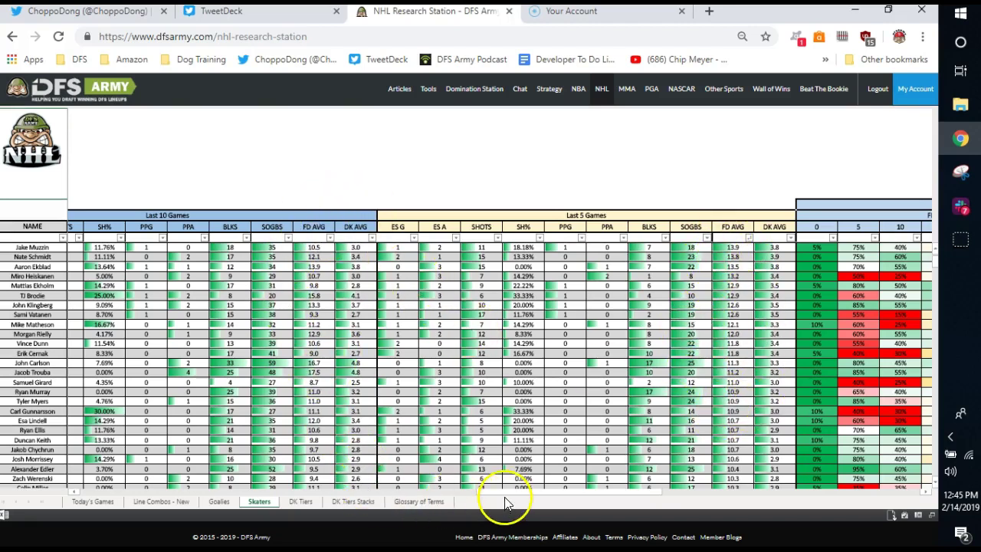
{"action": "left_click_drag", "start_coordinate": [504, 497], "coordinate": [97, 496]}
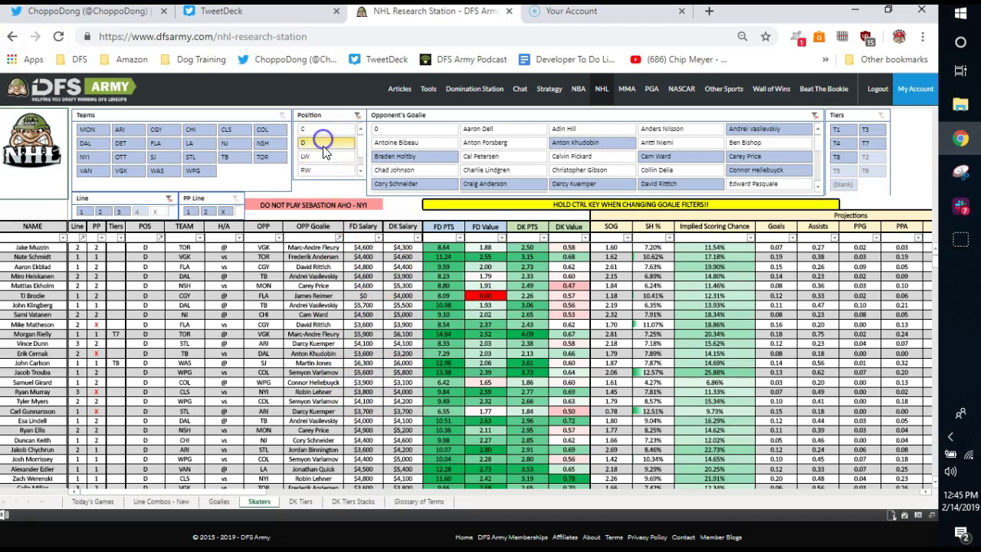
Step: Filter the skaters to positions LW and RW and check the wingers' Last 5 Games statistics
{"action": "left_click_drag", "start_coordinate": [322, 157], "coordinate": [324, 170]}
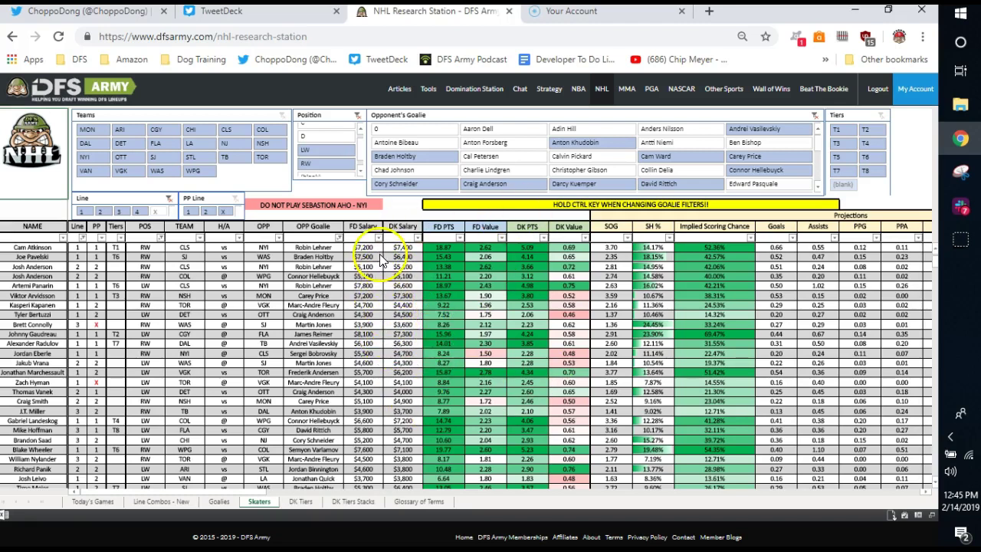
{"action": "left_click", "coordinate": [247, 500]}
{"action": "left_click_drag", "start_coordinate": [434, 495], "coordinate": [617, 495]}
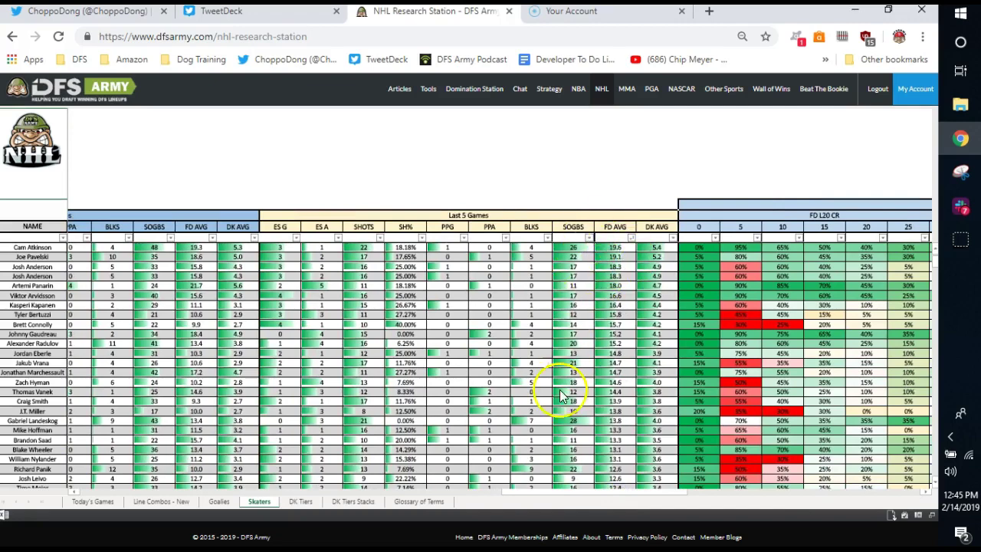
{"action": "left_click_drag", "start_coordinate": [558, 495], "coordinate": [95, 497]}
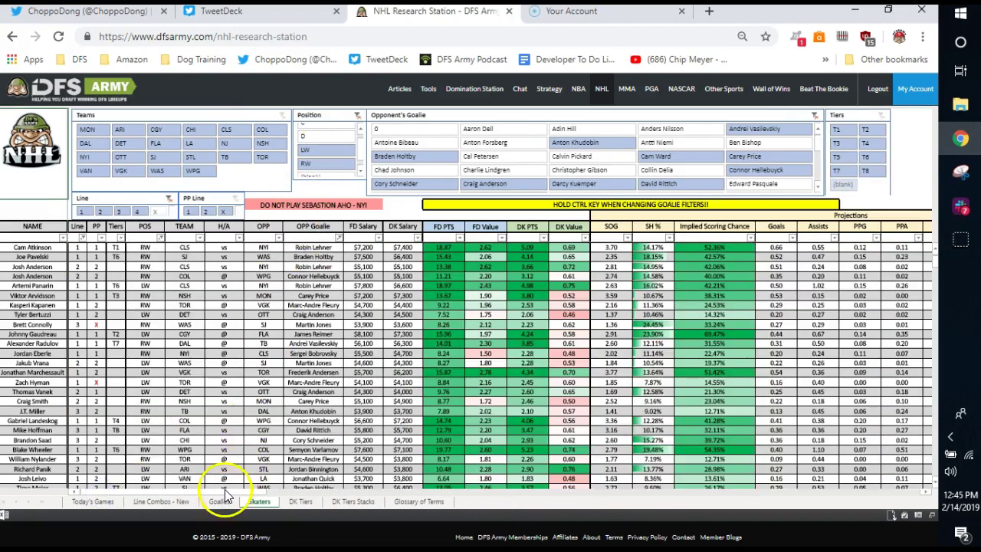
Step: Compare the highest-ranked wingers' Last 10 Games and Last 5 Games FD AVG and DK AVG values
{"action": "left_click_drag", "start_coordinate": [224, 494], "coordinate": [627, 497]}
{"action": "scroll", "coordinate": [631, 388], "scroll_direction": "up", "scroll_amount": 5}
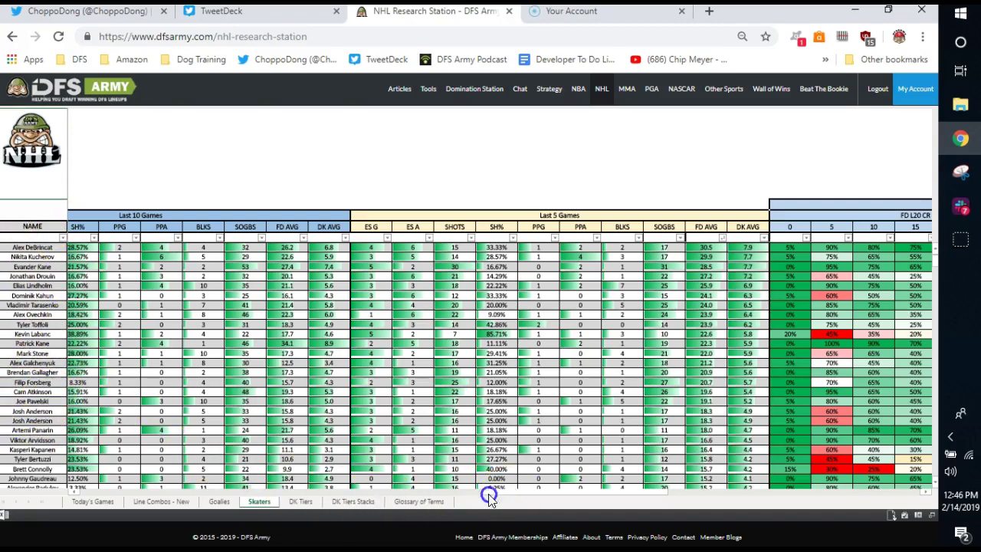
{"action": "left_click_drag", "start_coordinate": [472, 496], "coordinate": [82, 494]}
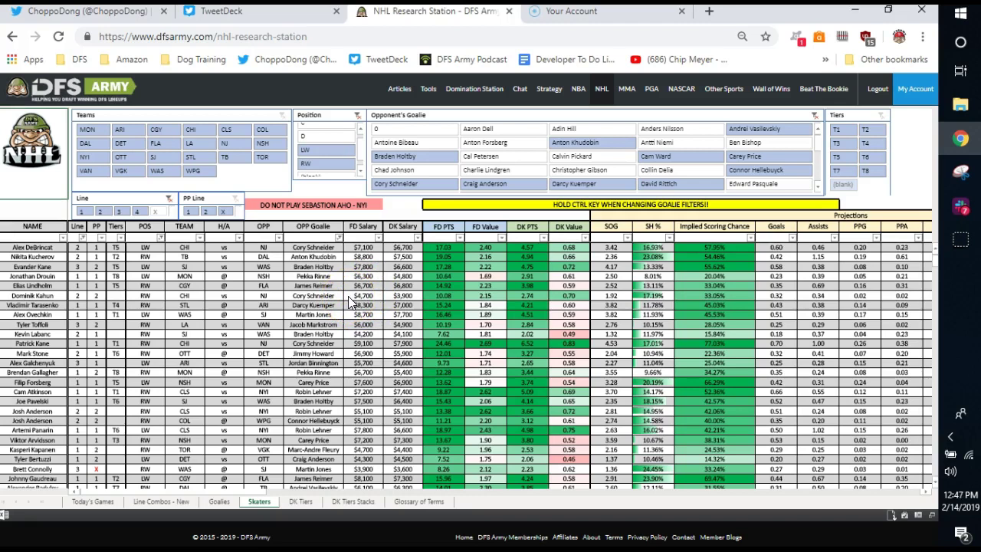
Step: Examine the FD Salary and DK Salary values of the wingers at the head of the list
{"action": "left_click", "coordinate": [349, 302]}
{"action": "left_click", "coordinate": [347, 310]}
{"action": "left_click", "coordinate": [364, 244]}
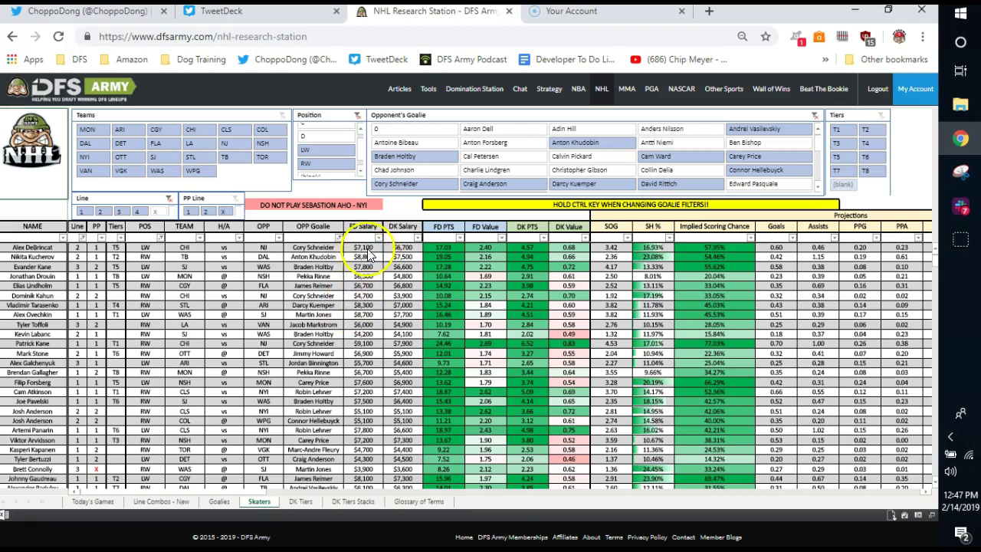
{"action": "left_click", "coordinate": [372, 259]}
{"action": "left_click", "coordinate": [376, 263]}
{"action": "left_click", "coordinate": [371, 265]}
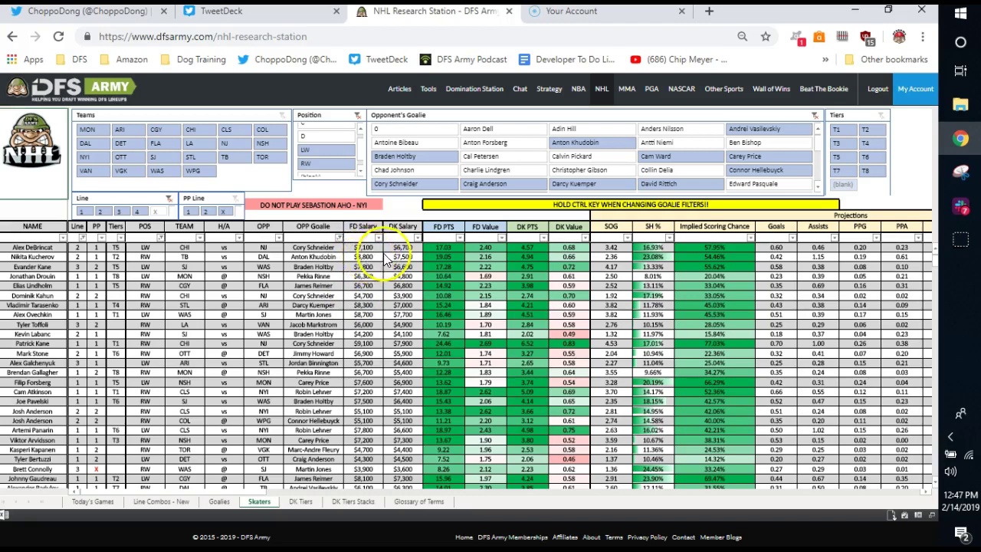
{"action": "left_click", "coordinate": [373, 335]}
{"action": "left_click", "coordinate": [374, 331]}
Step: Recheck the wingers' shots, blocks and fantasy averages over the last 10 and last 5 games
{"action": "left_click", "coordinate": [242, 493]}
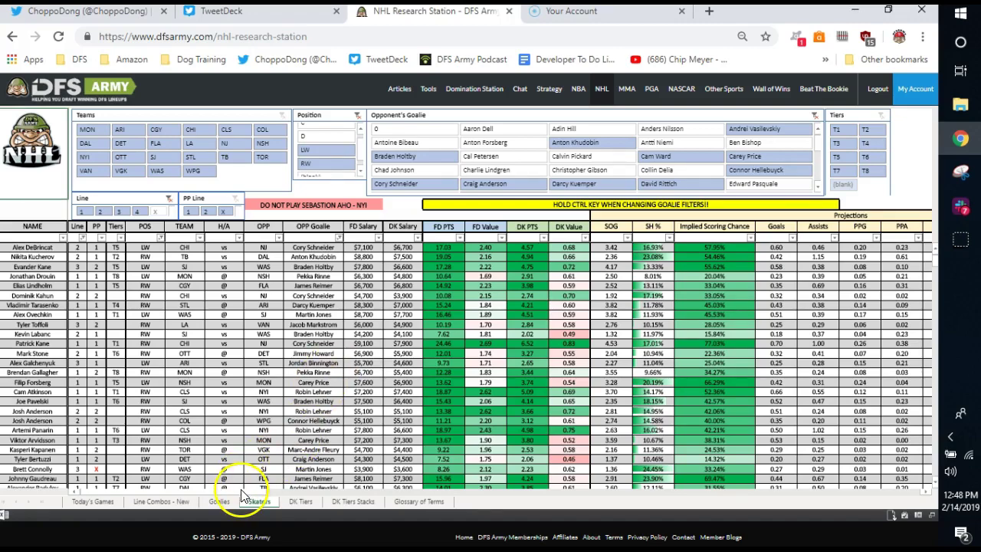
{"action": "left_click_drag", "start_coordinate": [283, 492], "coordinate": [637, 492]}
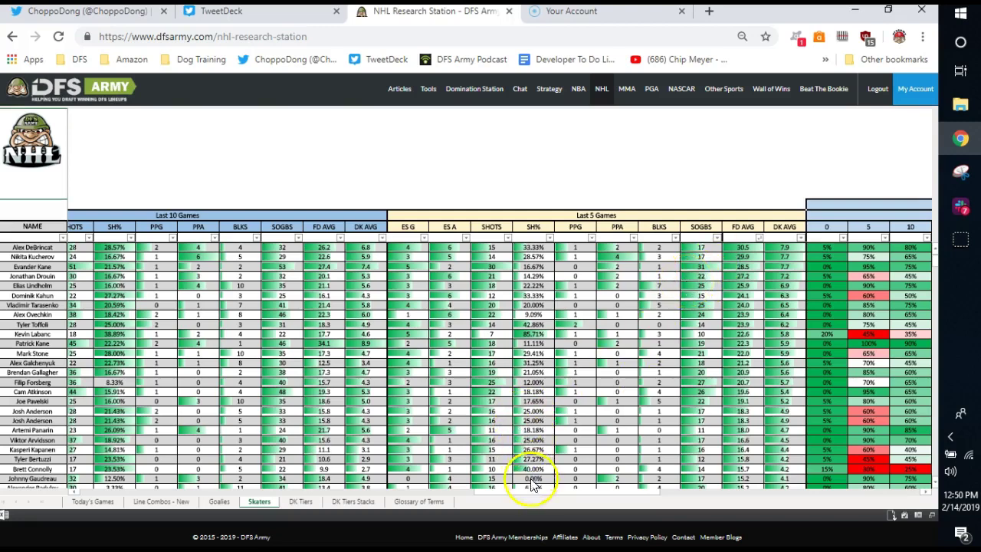
{"action": "left_click_drag", "start_coordinate": [535, 495], "coordinate": [94, 497]}
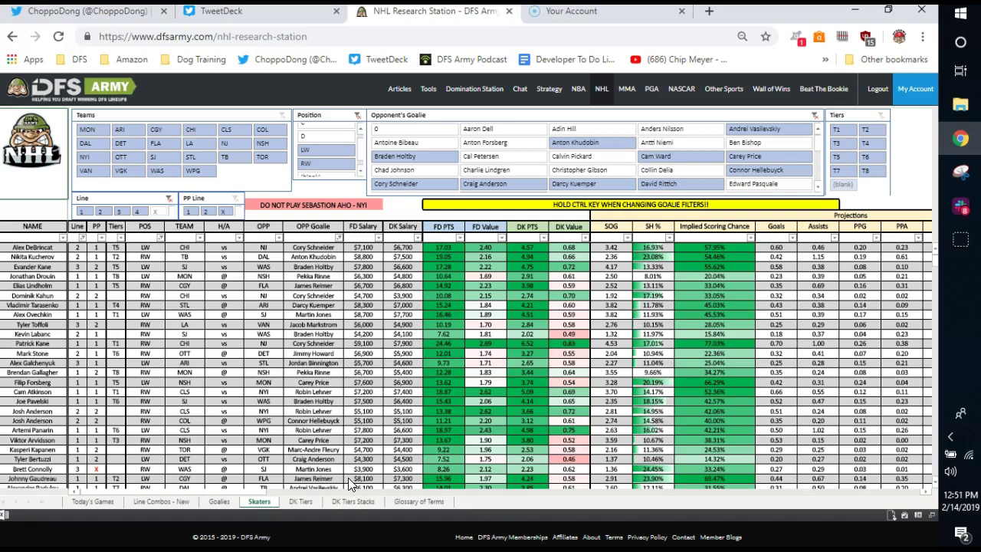
Step: Look through more of the winger list, reviewing opponents, opposing goalies, salaries and projections
{"action": "scroll", "coordinate": [345, 452], "scroll_direction": "down", "scroll_amount": 5}
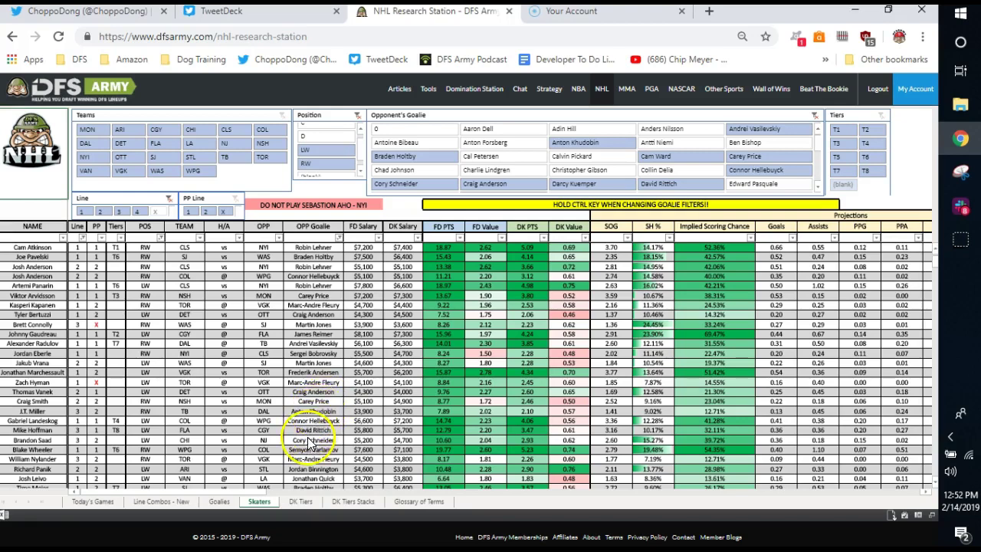
{"action": "scroll", "coordinate": [303, 441], "scroll_direction": "up", "scroll_amount": 5}
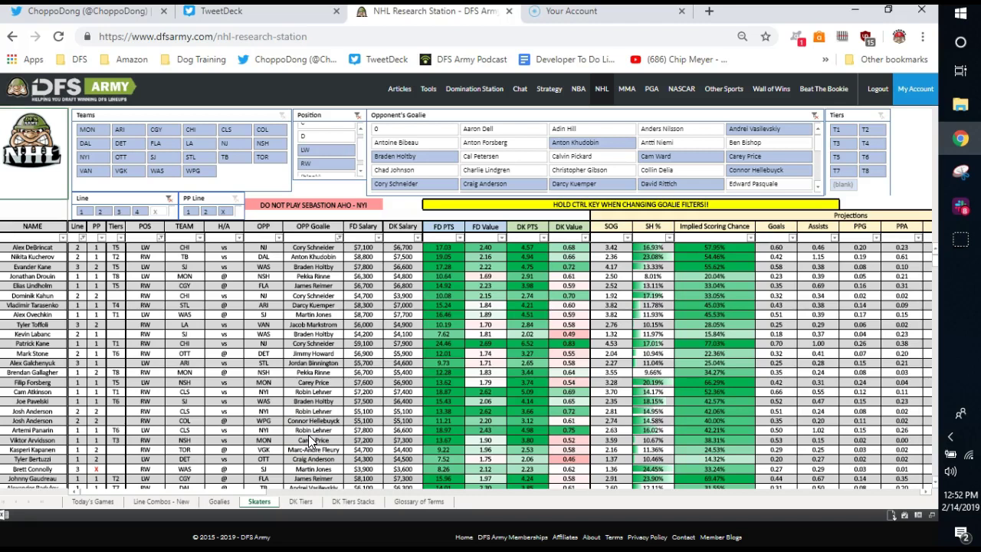
{"action": "left_click", "coordinate": [305, 434]}
{"action": "left_click", "coordinate": [265, 420]}
{"action": "left_click", "coordinate": [253, 422]}
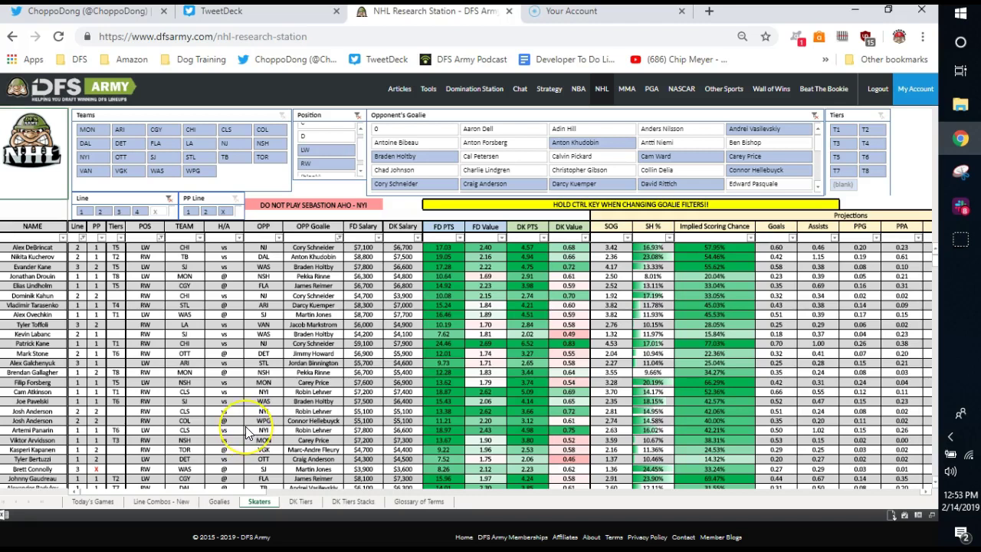